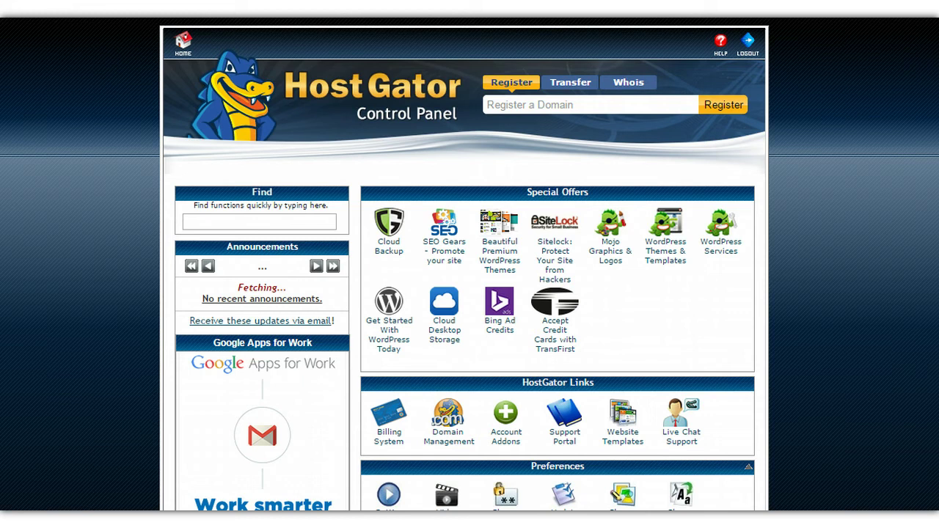
Scroll to the Files section and open File Manager at the domain's document root
scroll(465, 264, down, 5)
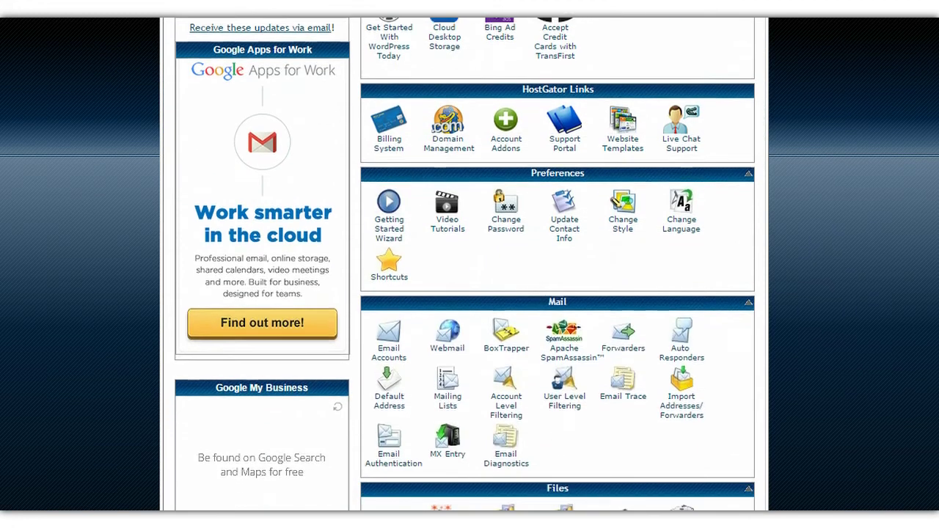
scroll(466, 264, down, 3)
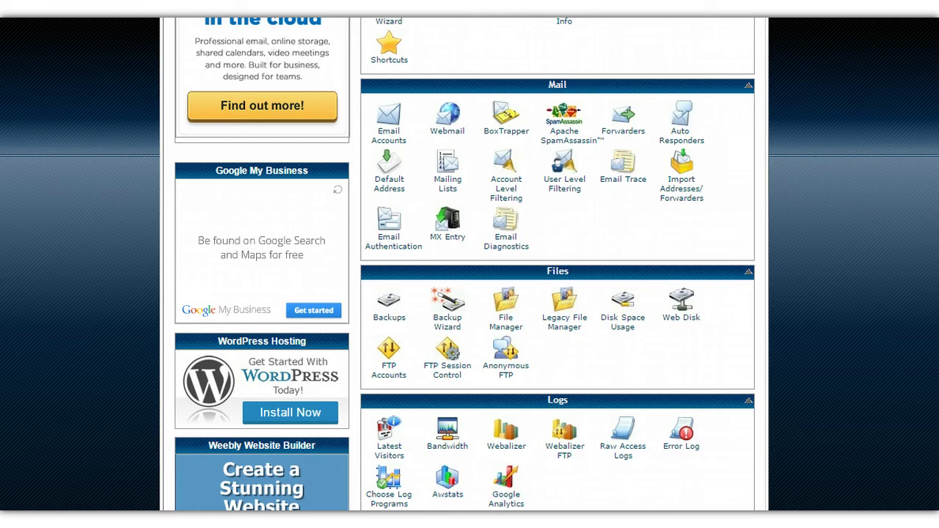
scroll(465, 264, down, 1)
scroll(465, 264, down, 1)
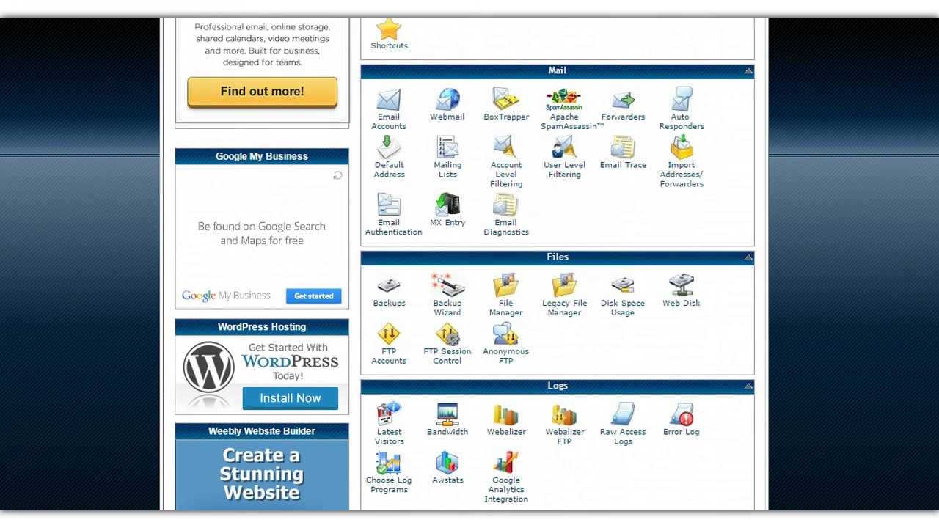
scroll(465, 264, down, 4)
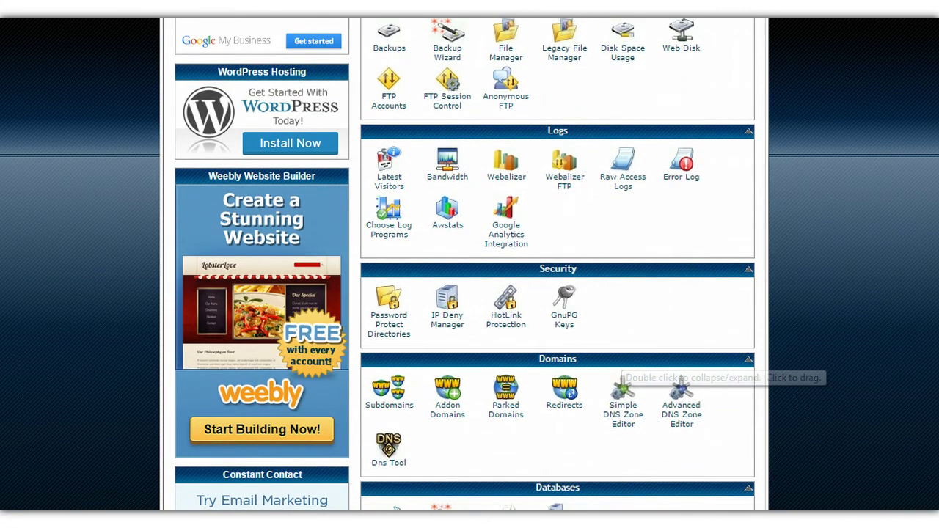
scroll(600, 124, up, 4)
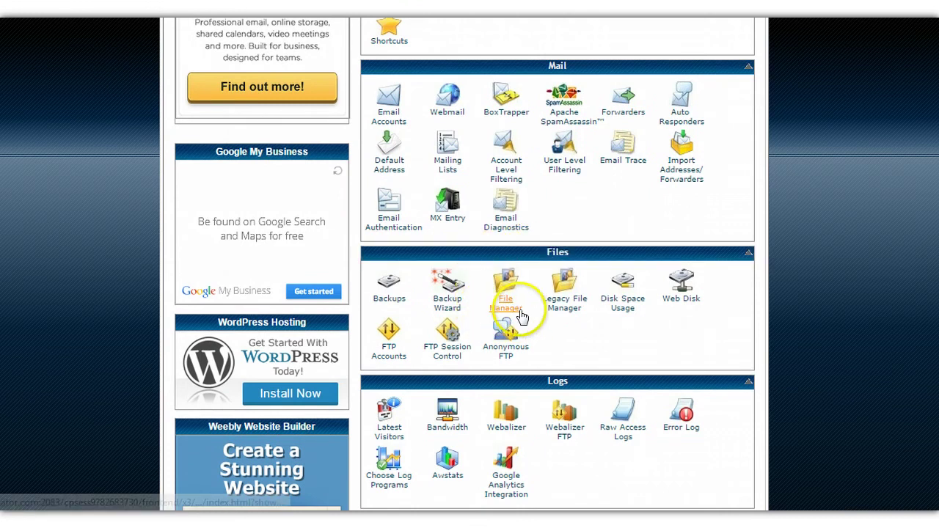
click(503, 291)
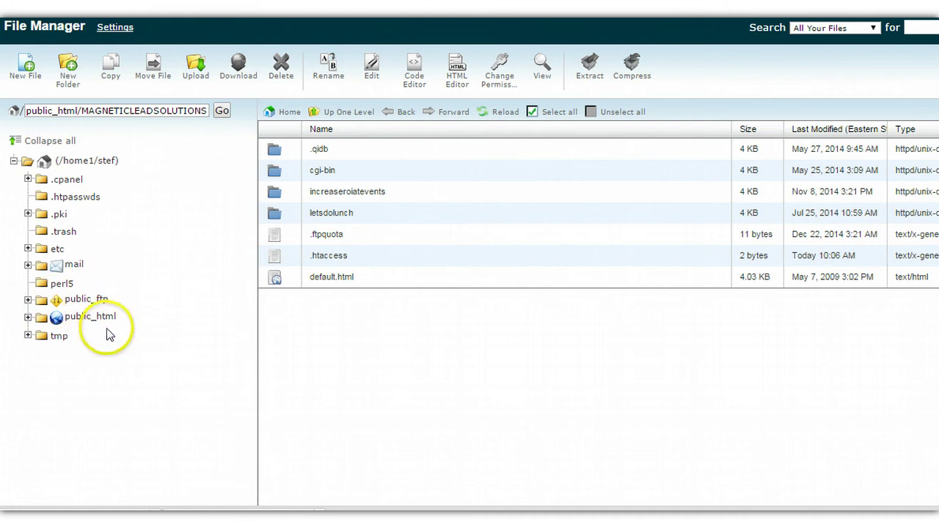
Expand public_html and open the MAGNETICLEADSOLUTIONS.COM folder to list its contents
click(28, 317)
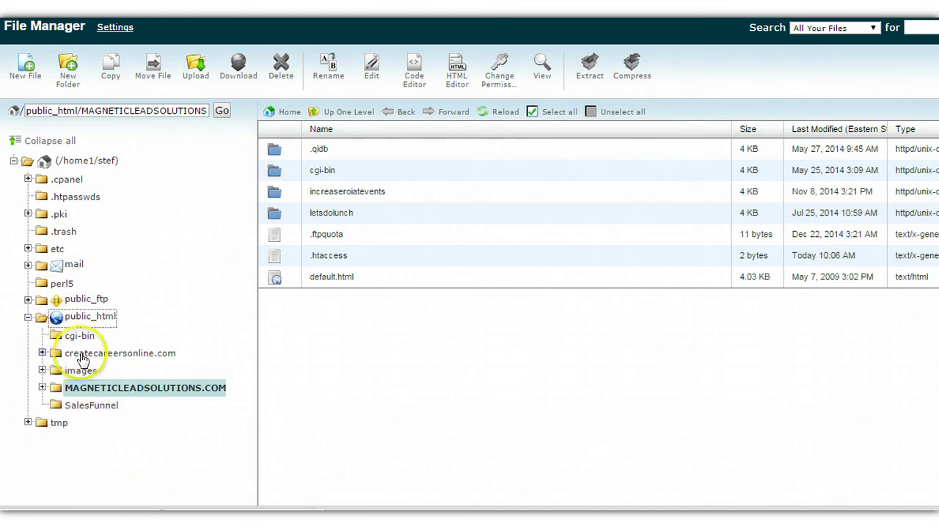
click(106, 391)
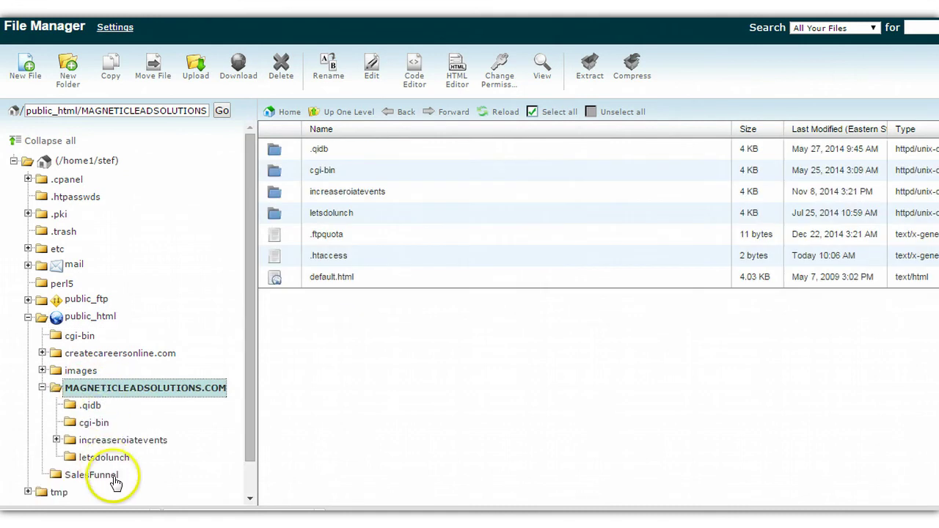
click(173, 411)
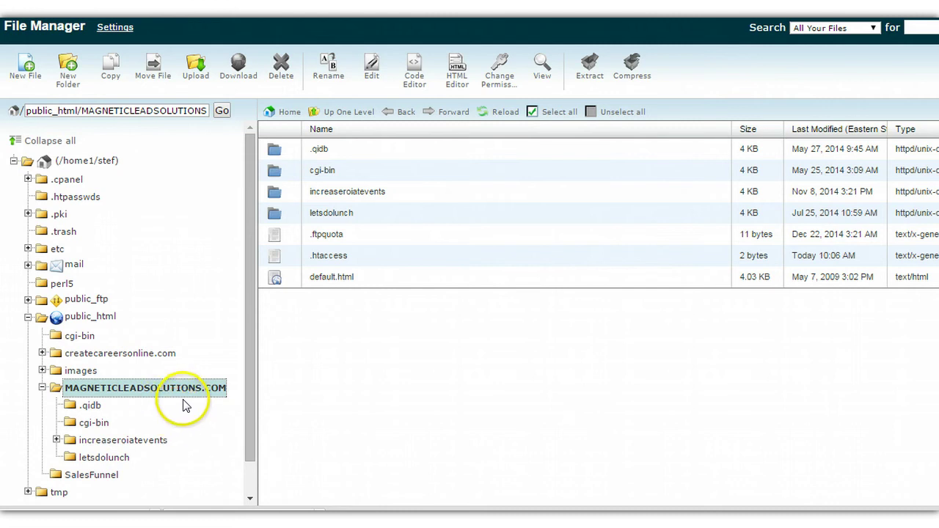
click(69, 67)
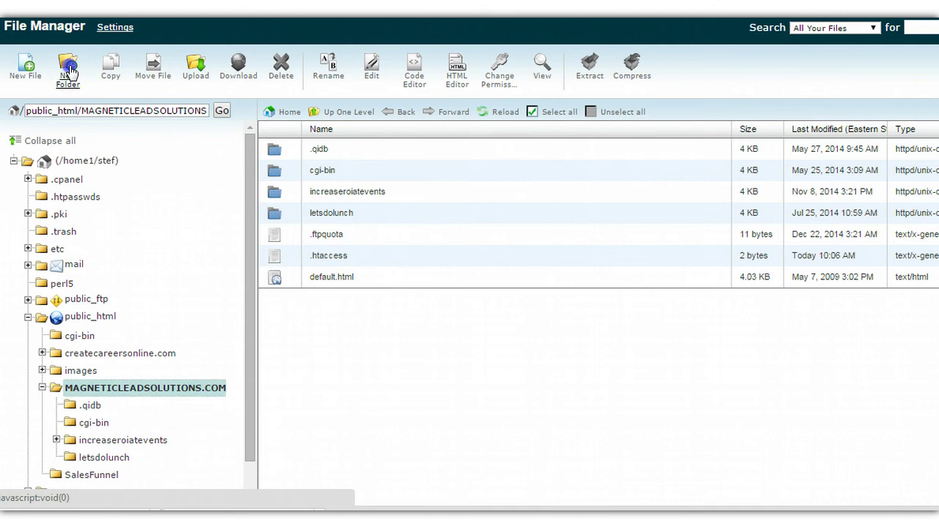
Create a new folder named 'blog' inside MAGNETICLEADSOLUTIONS.COM
text(blog)
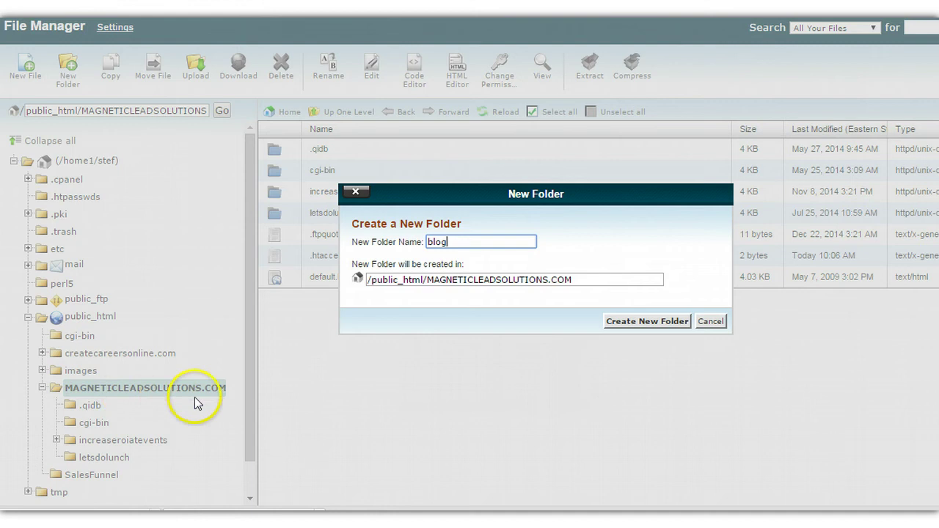
click(636, 320)
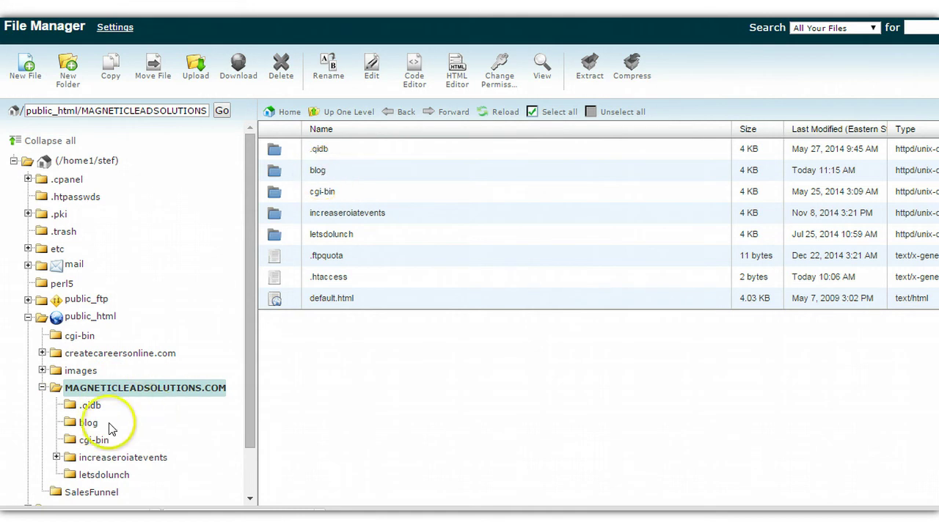
Inside the blog folder, create an empty index.php file and select it
click(334, 167)
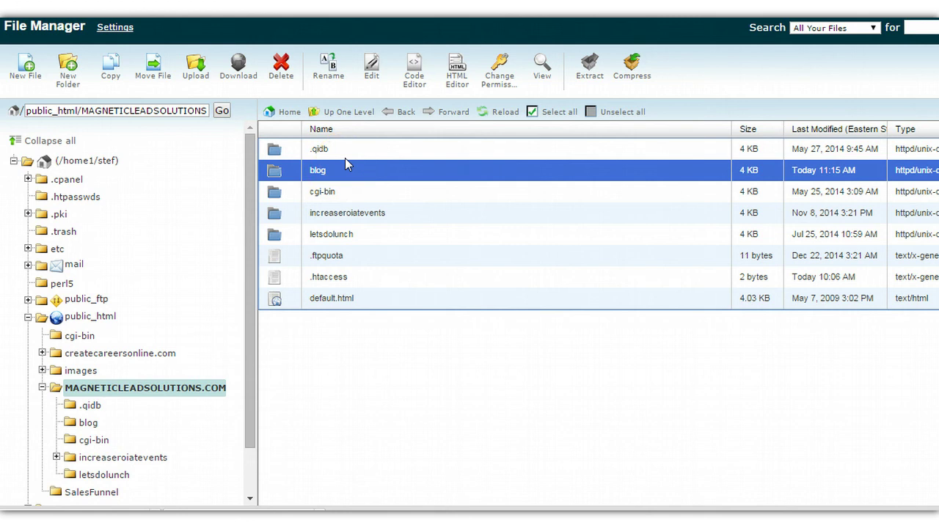
double_click(327, 169)
double_click(275, 170)
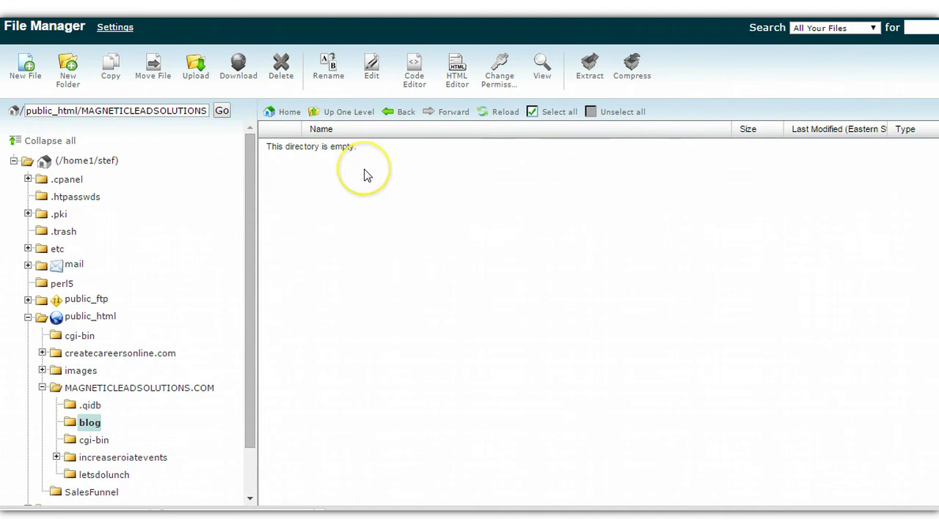
click(29, 68)
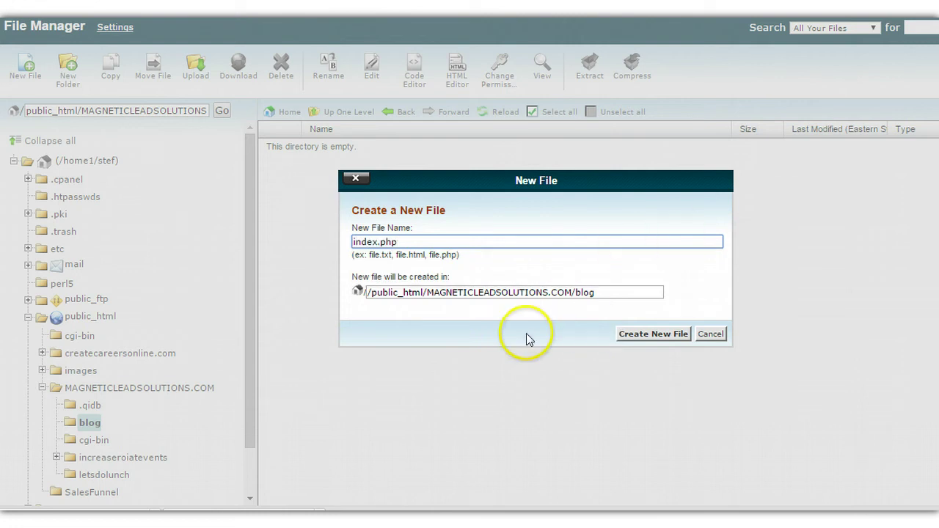
click(651, 334)
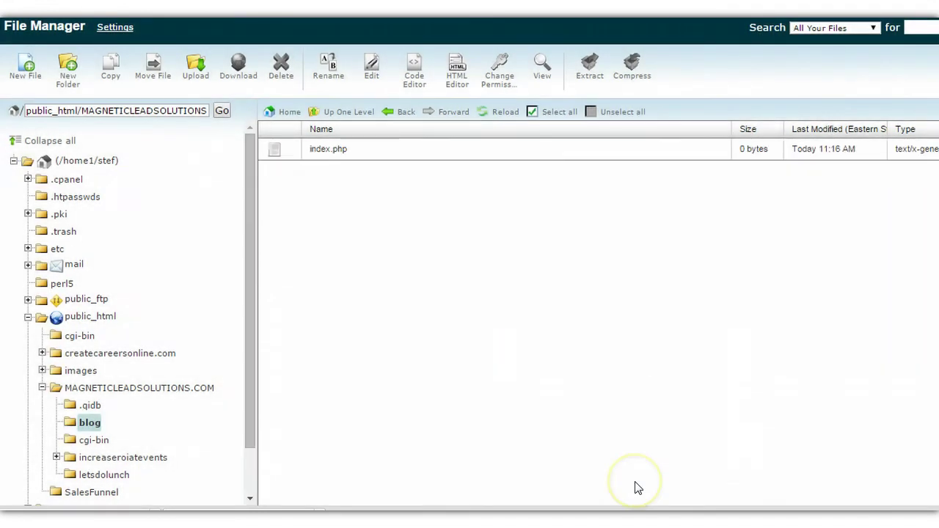
click(287, 152)
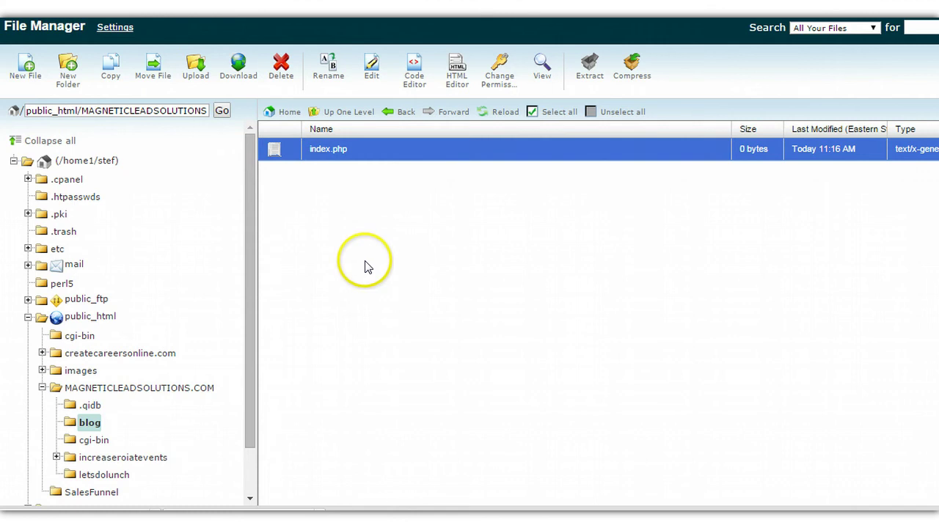
Open index.php for editing, then search Google for 'redirect masking url html' and open the ontwerps.nl article
click(415, 67)
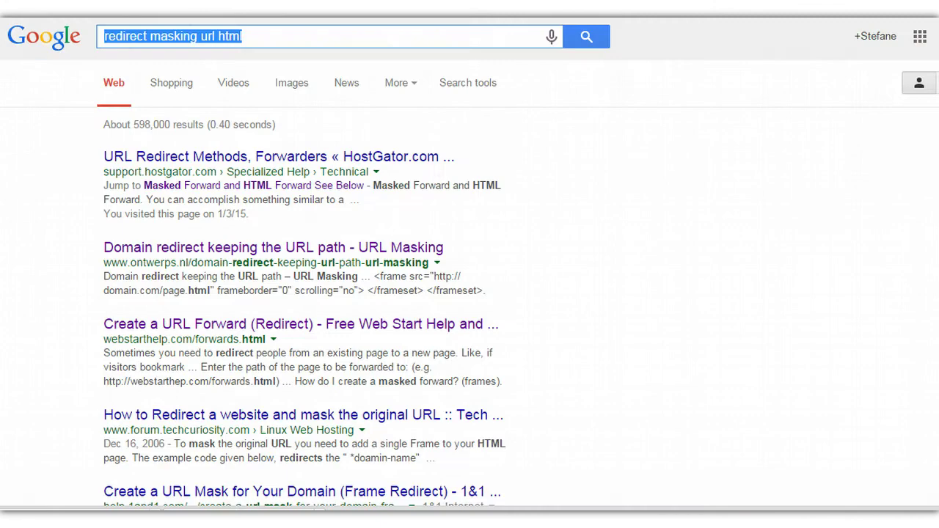
click(108, 42)
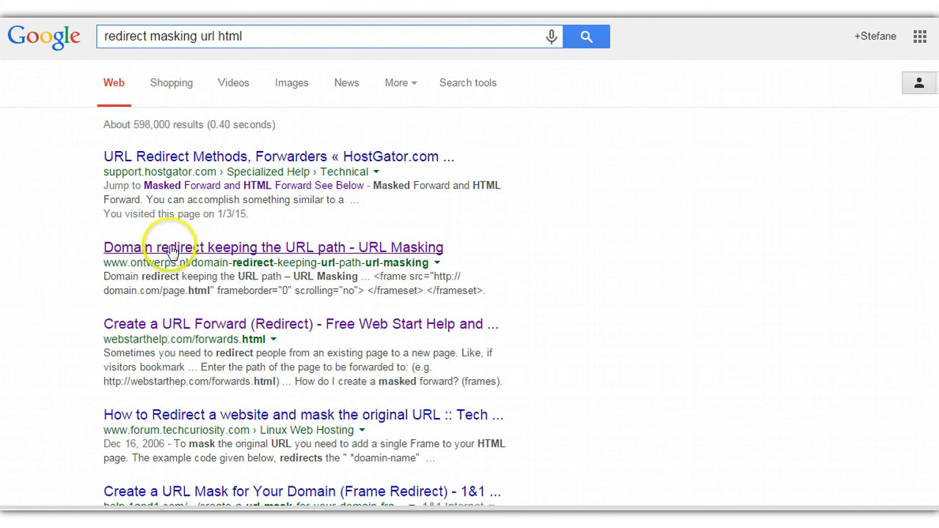
click(227, 247)
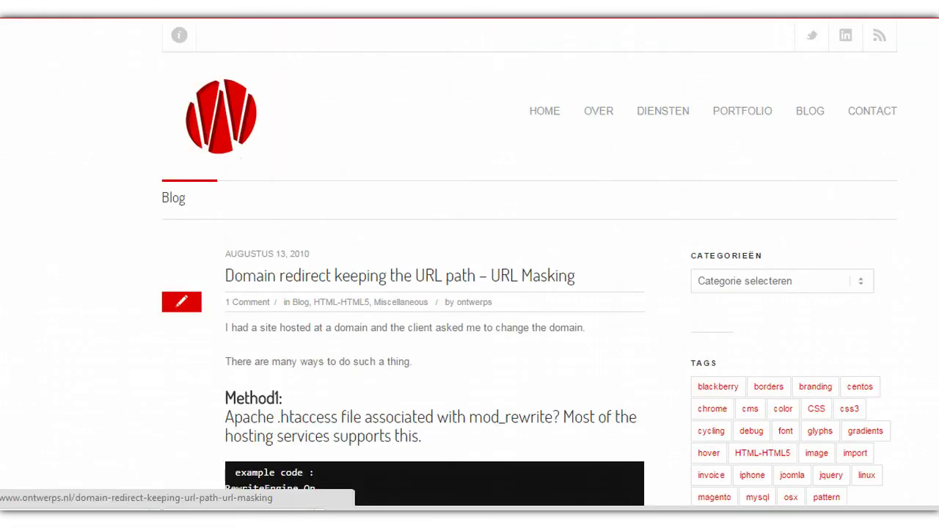
Select and copy the Method 3 IFRAME masking code (width 960, height 2500)
scroll(469, 294, down, 8)
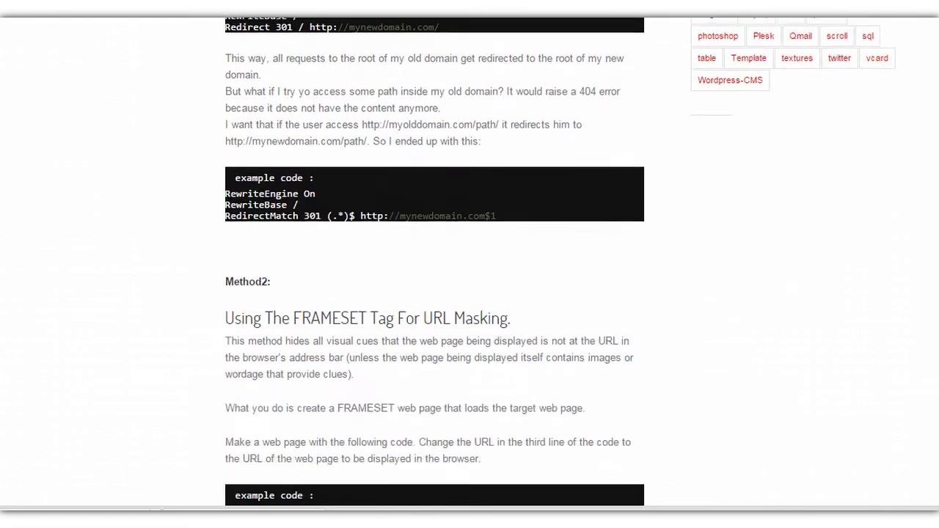
scroll(469, 293, down, 1)
scroll(469, 294, down, 7)
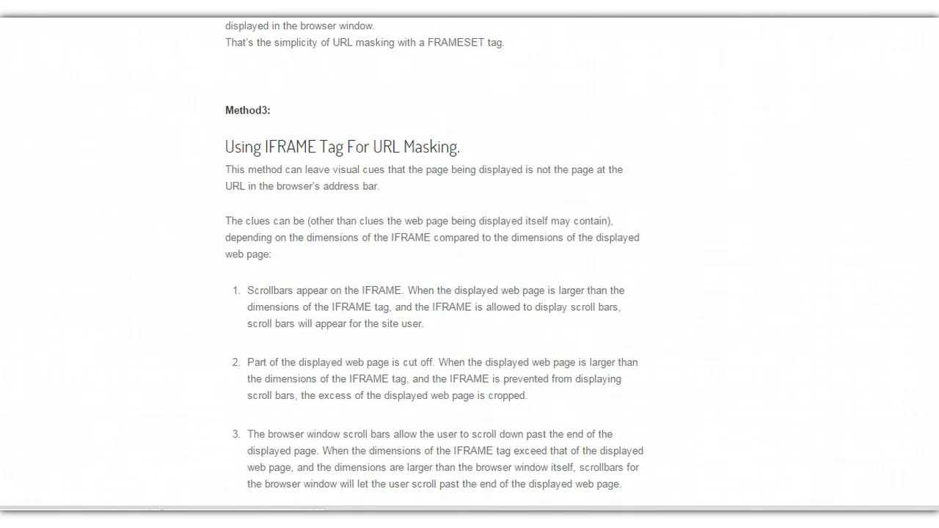
scroll(469, 294, down, 5)
scroll(403, 435, down, 1)
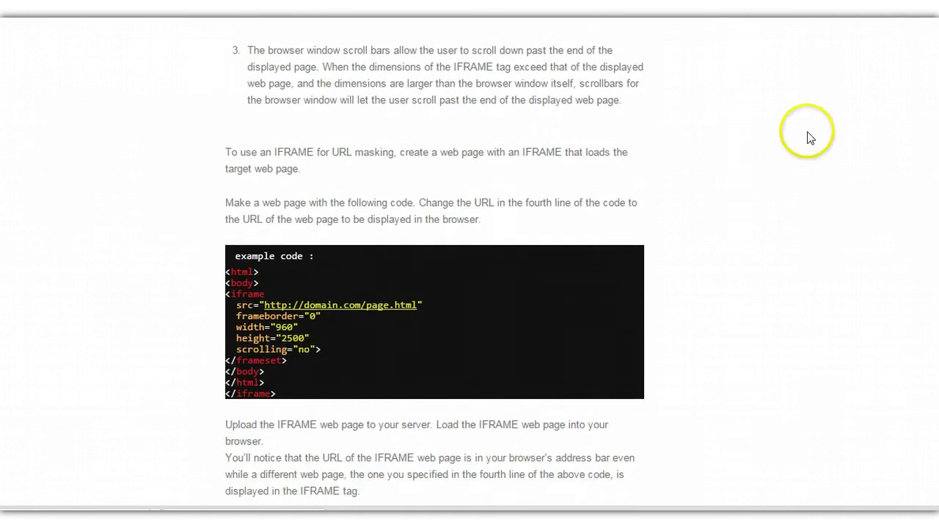
drag(227, 271, 291, 391)
key(ctrl+c)
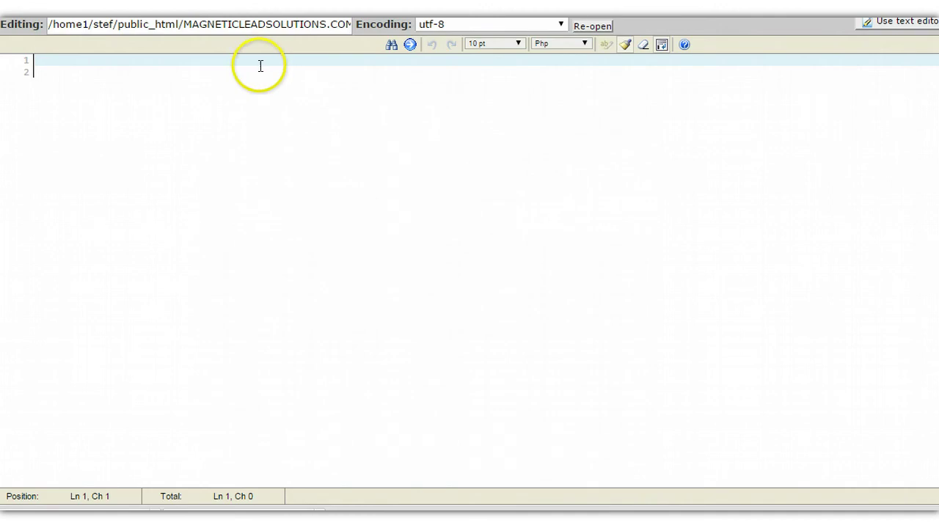
click(256, 65)
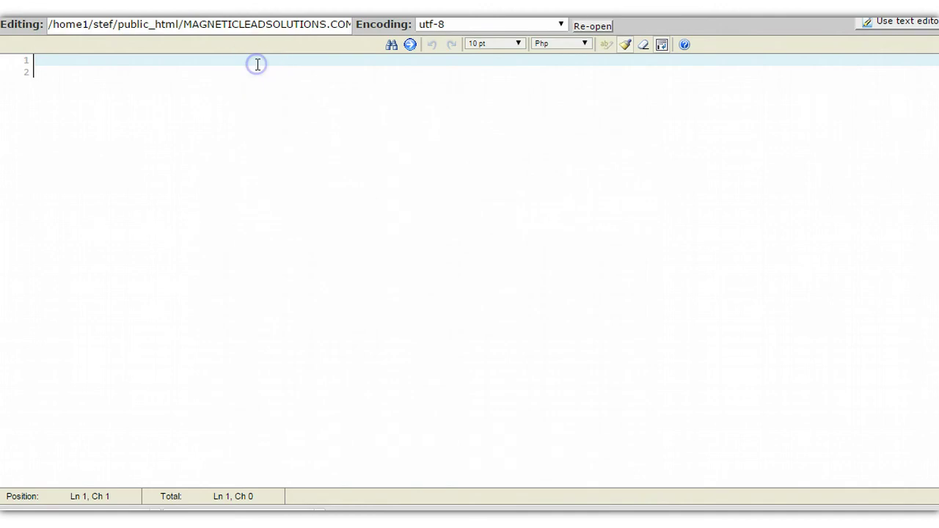
key(ctrl+v)
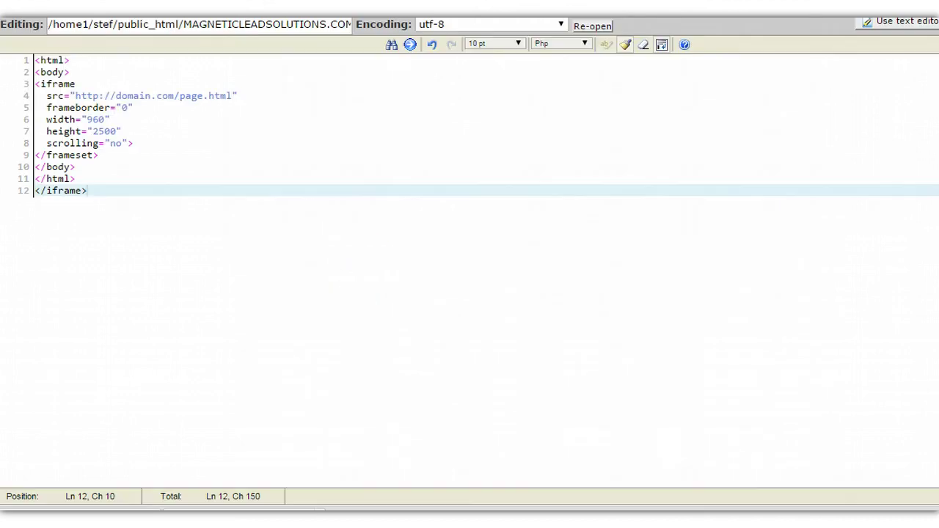
click(74, 95)
drag(89, 96, 232, 95)
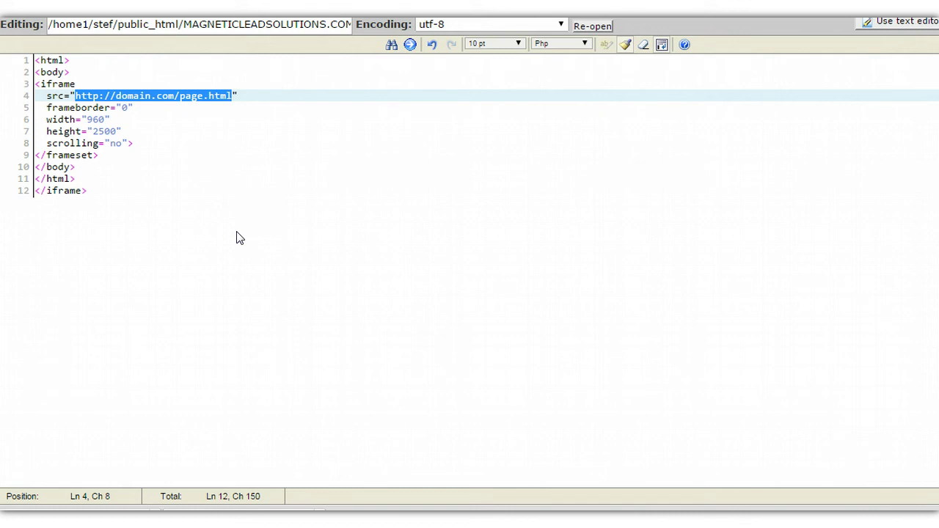
text(http://uplifting.empowernetwork.com/)
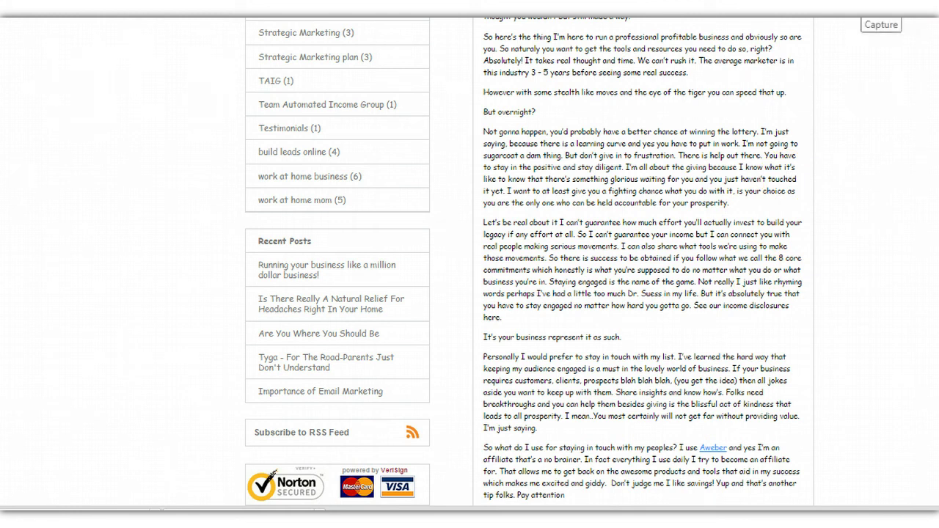
Change the iframe width in index.php from 960 to 1366
key(Print)
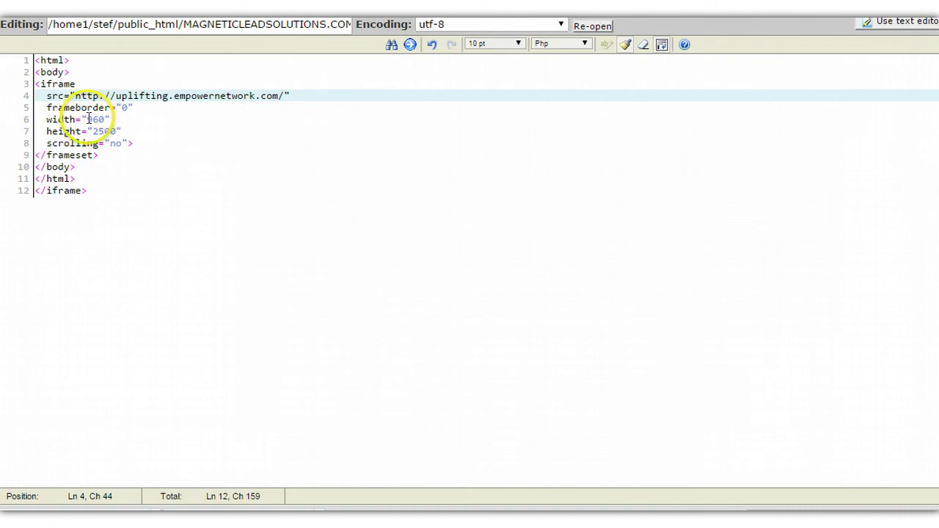
drag(88, 119, 106, 119)
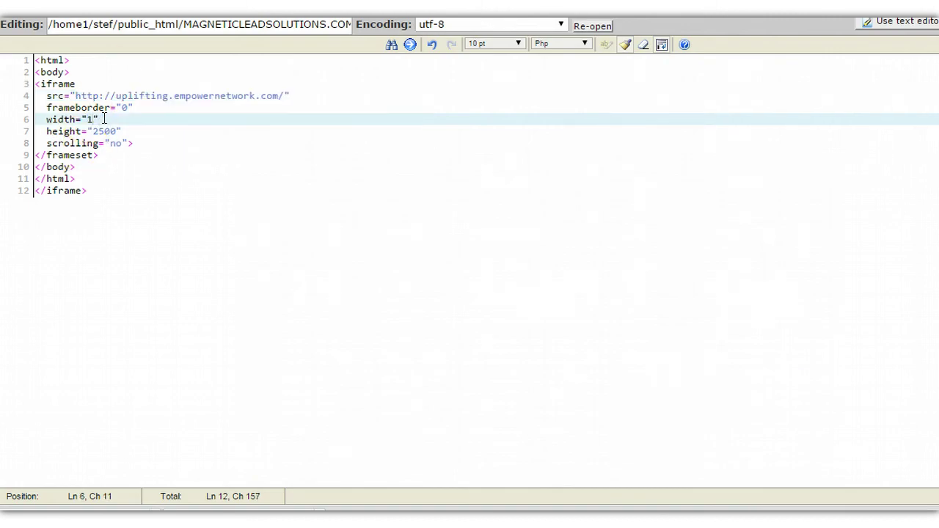
text(1366)
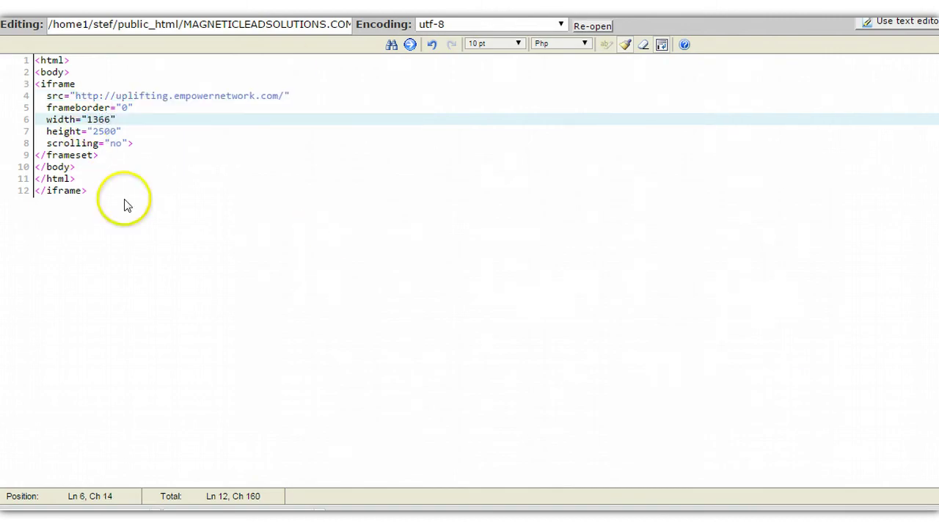
click(93, 130)
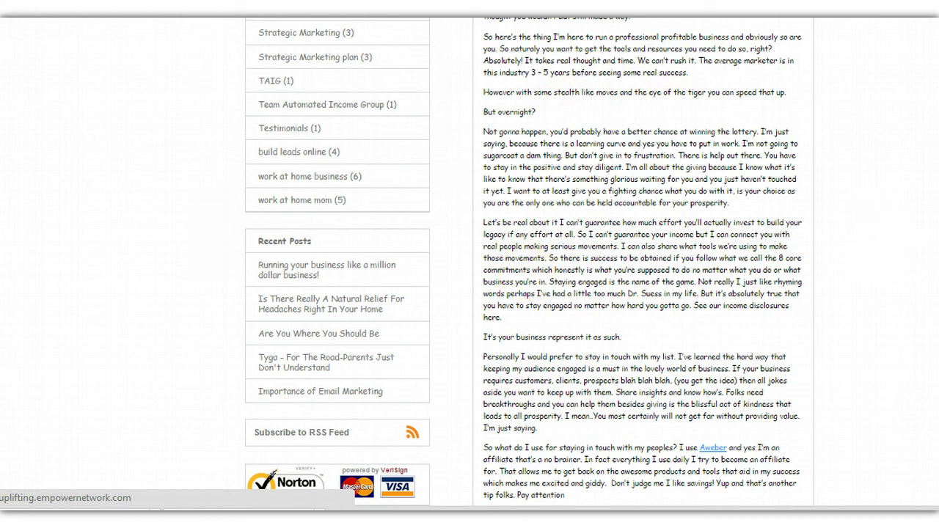
Scroll through the masked Empower Network blog to check the page's length
scroll(525, 262, down, 7)
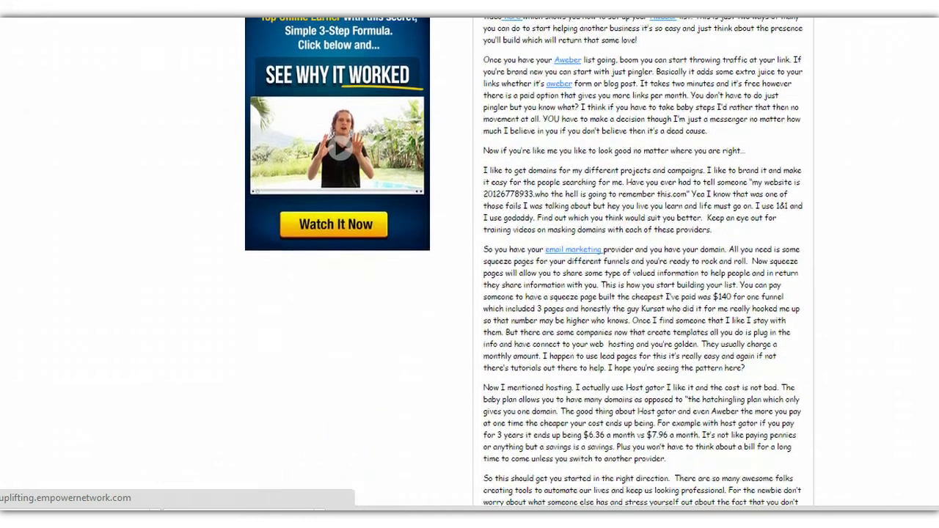
scroll(525, 263, up, 20)
scroll(524, 263, down, 3)
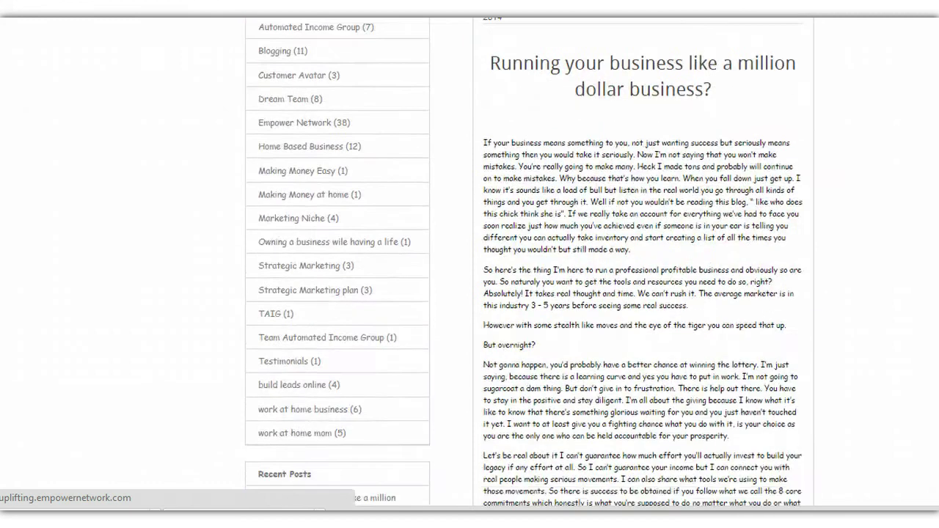
scroll(525, 263, up, 3)
scroll(524, 263, down, 20)
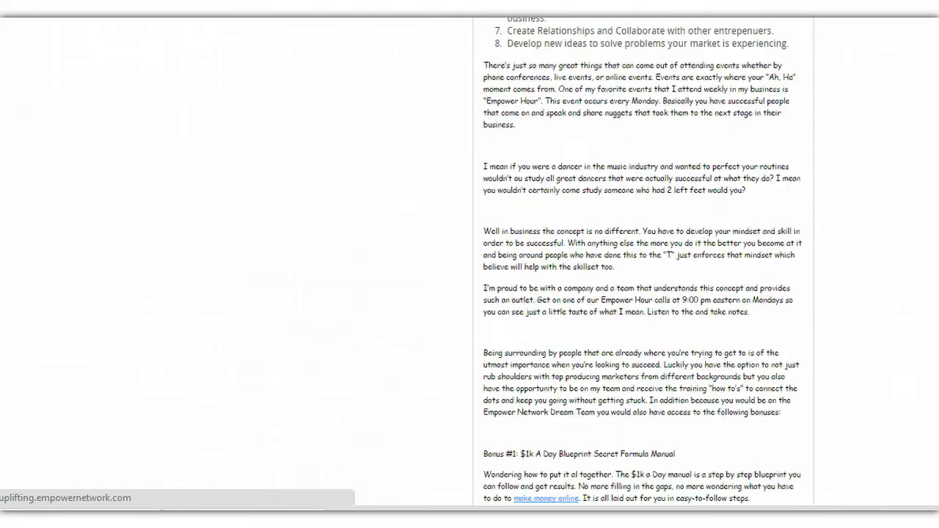
scroll(643, 263, down, 10)
scroll(644, 263, down, 15)
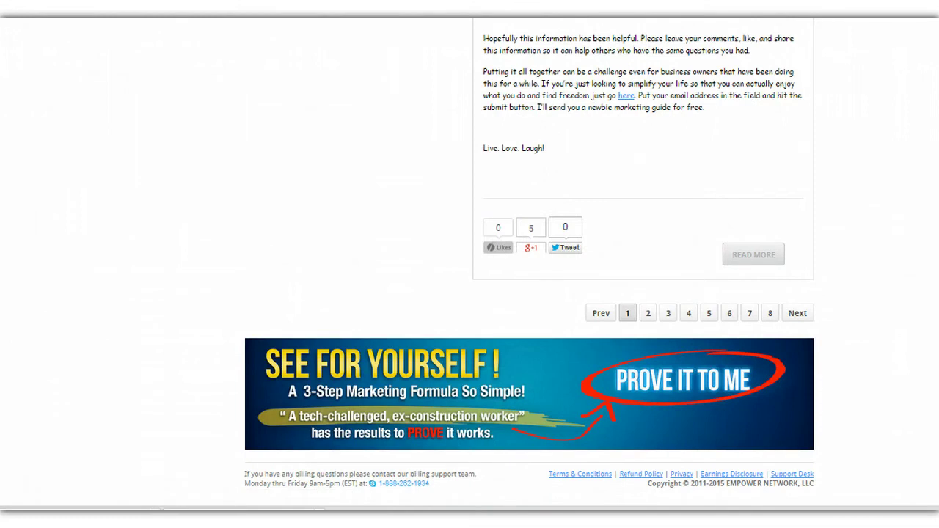
scroll(643, 262, up, 20)
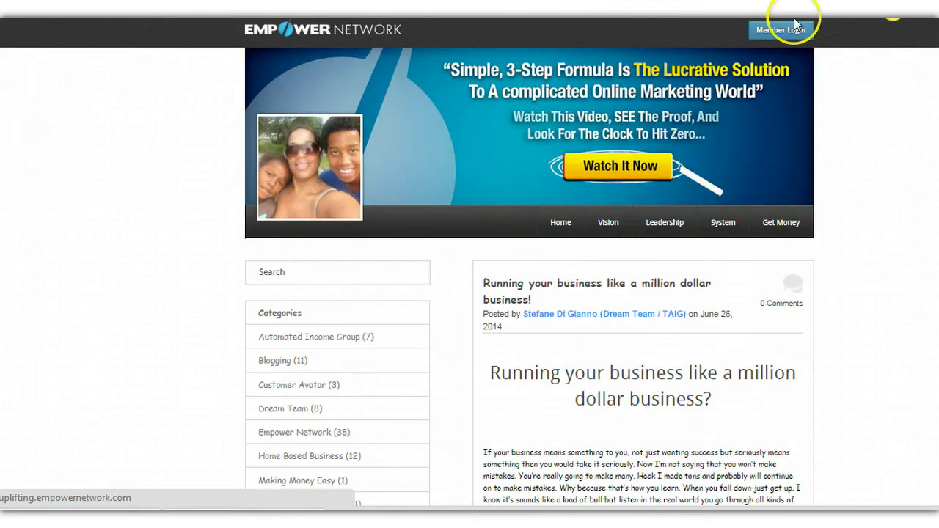
Measure the blog page with Jing captures against the 1366 x 624 capture area
key(Print)
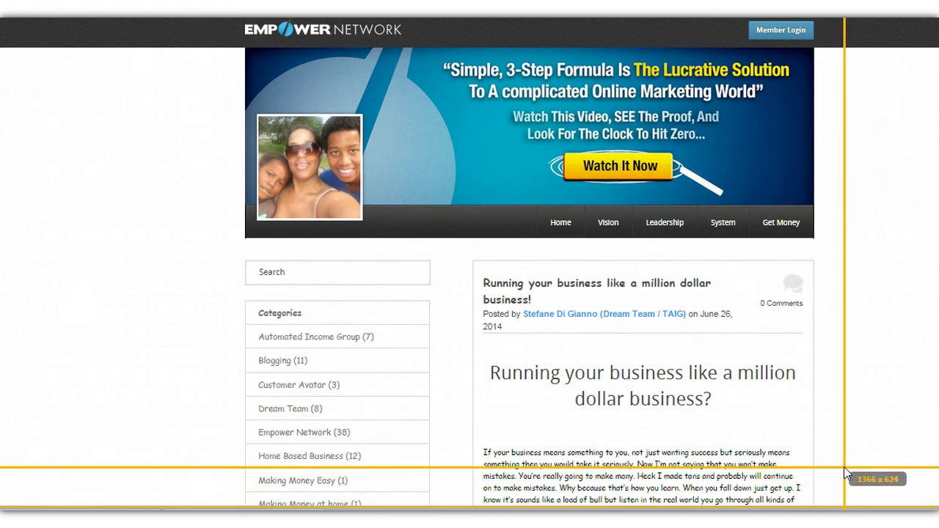
click(844, 467)
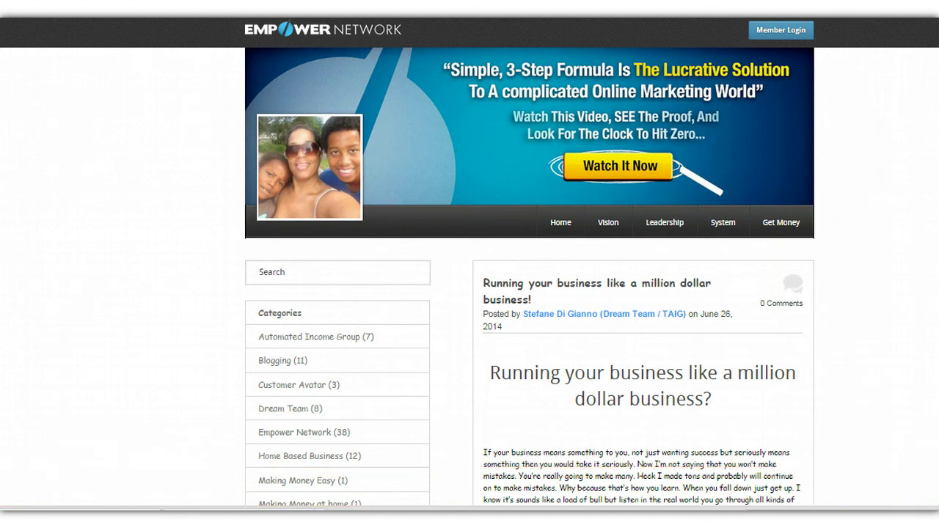
scroll(528, 293, down, 6)
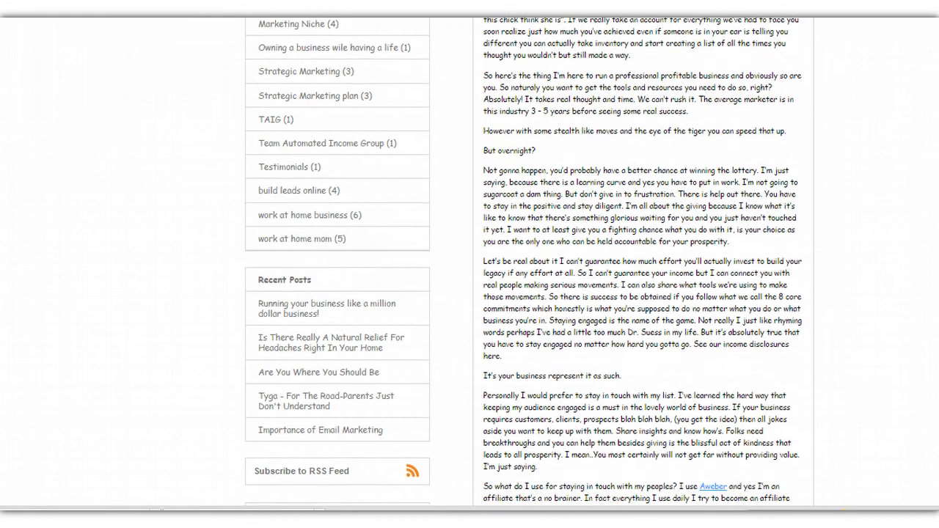
scroll(580, 184, down, 1)
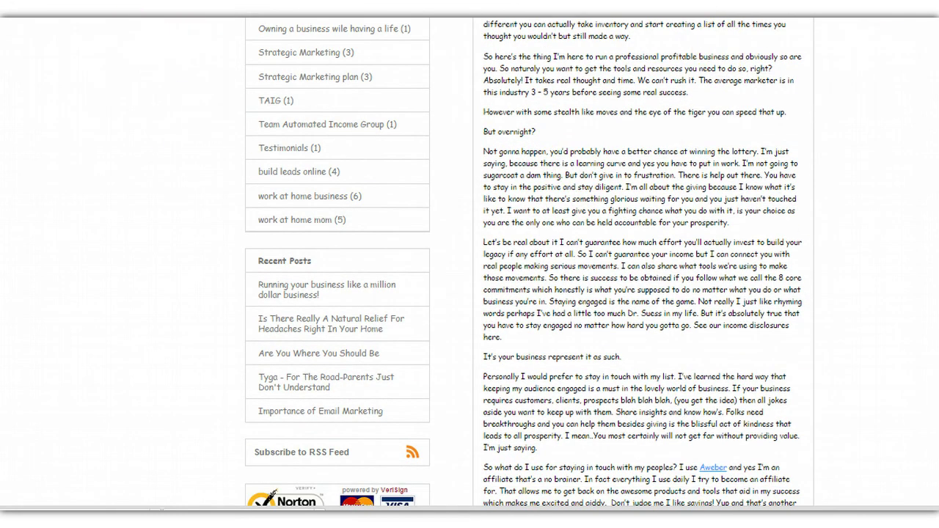
key(Print)
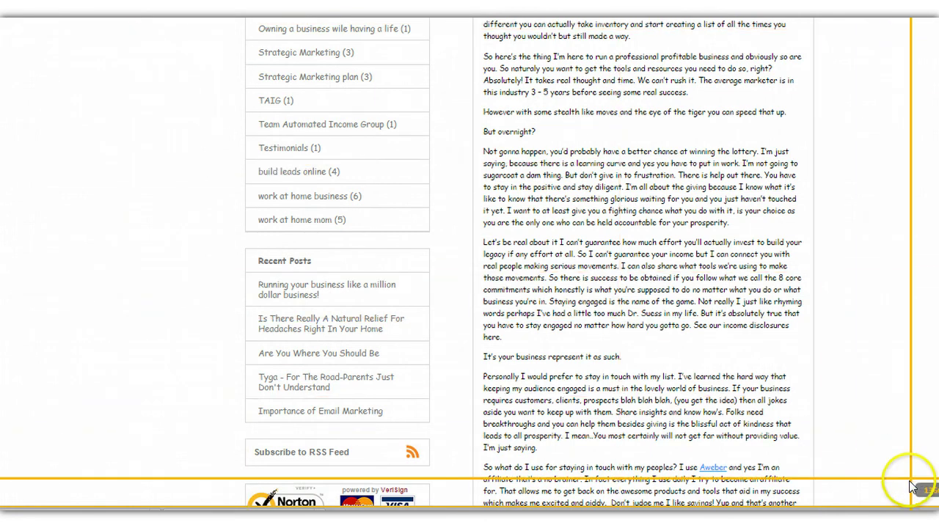
click(837, 432)
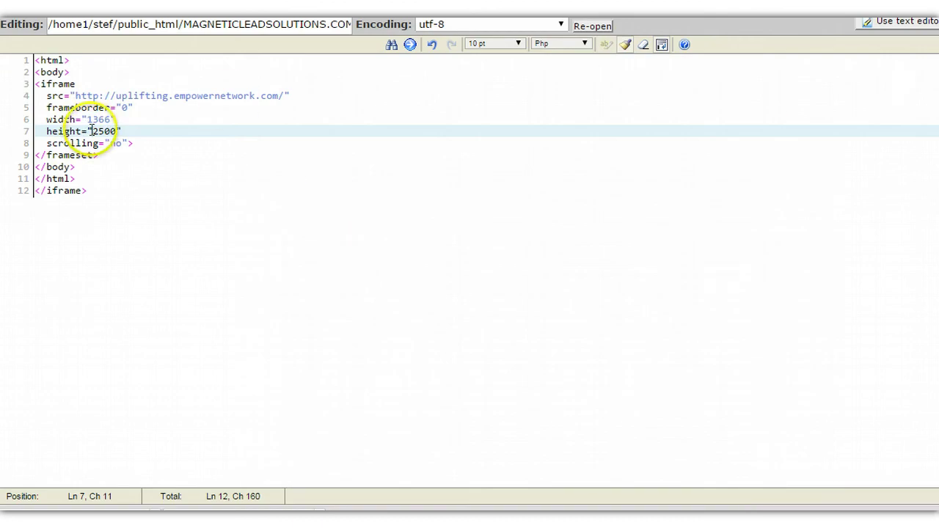
Change the iframe height in index.php from 2500 to 15000 and save the file
click(93, 131)
drag(93, 130, 116, 131)
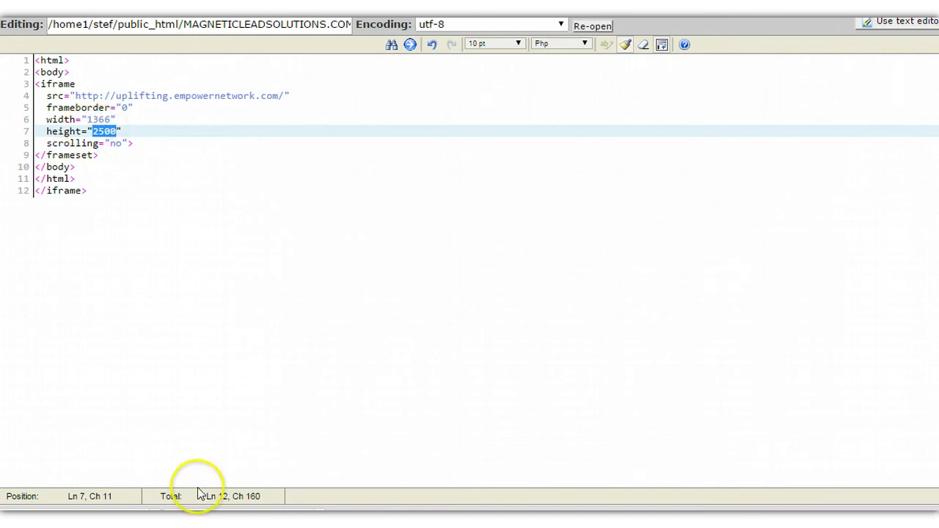
text(15)
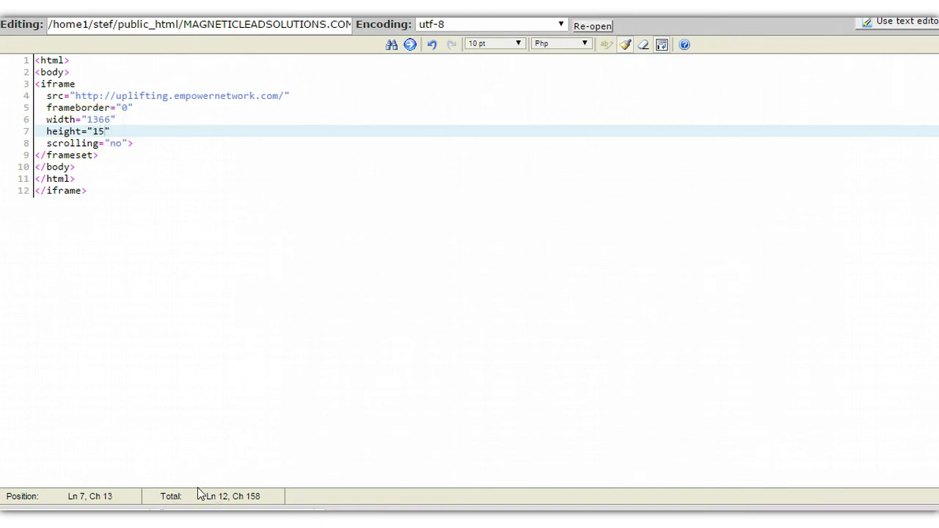
text(000)
key(ctrl+s)
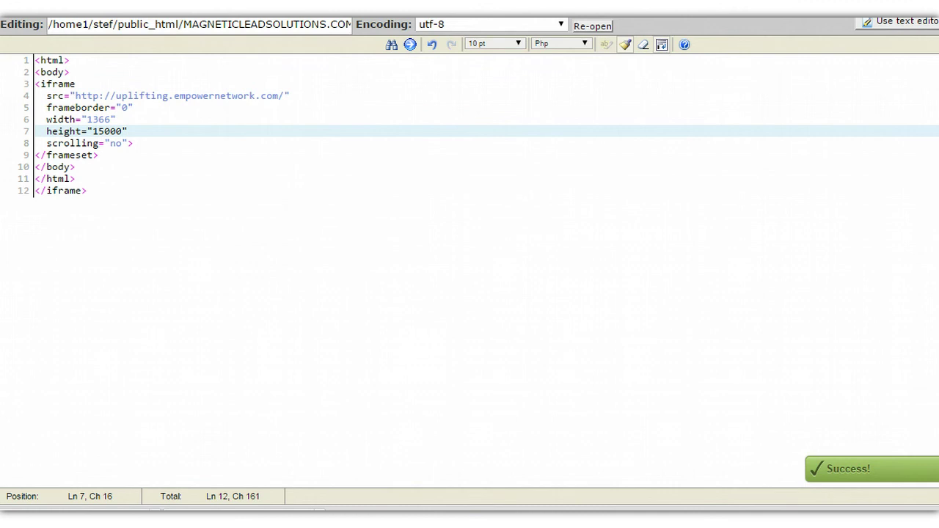
mouse_move(183, 519)
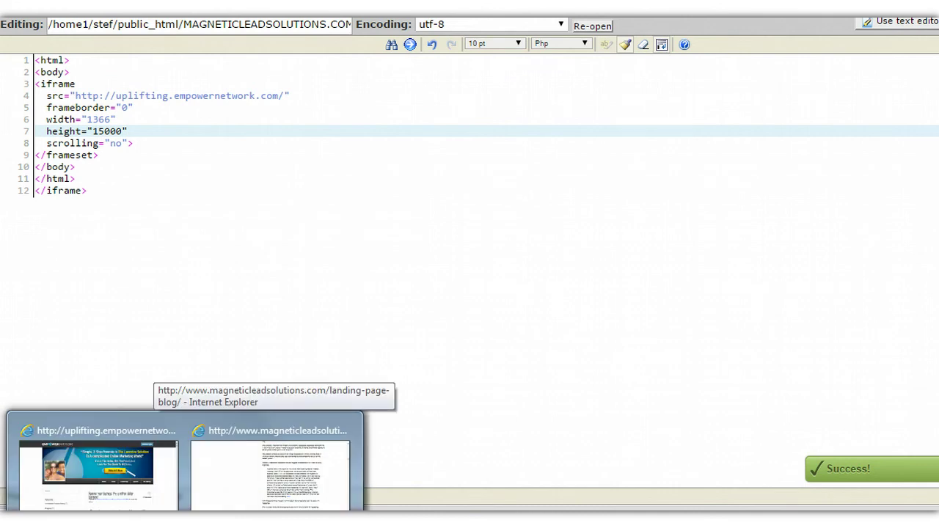
click(225, 488)
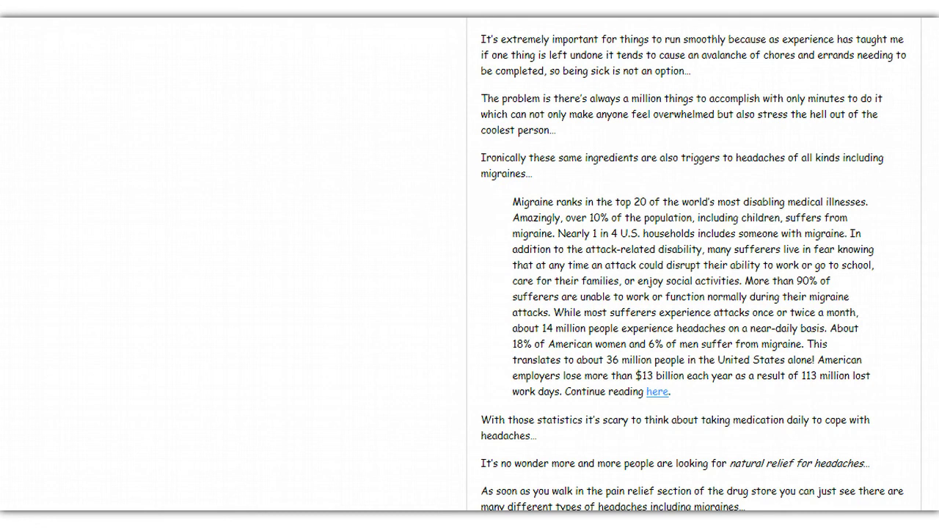
text(www.magneticle)
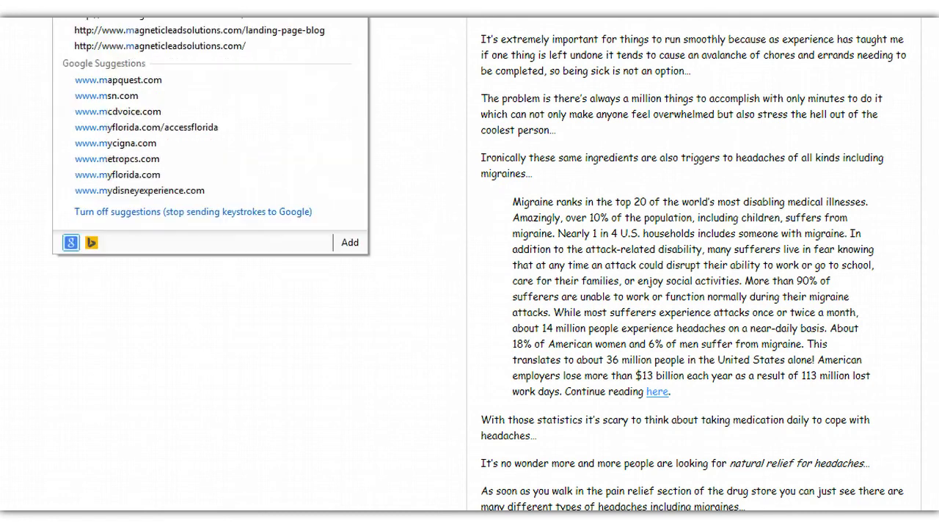
text(adsolutions.com)
key(Return)
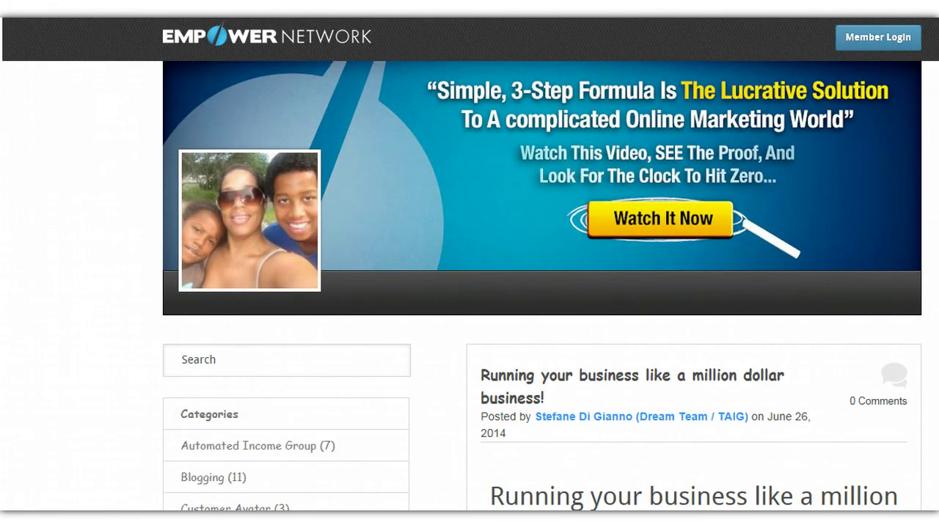
Scroll down the masked blog to see how much shows, then return to the index.php code
scroll(470, 264, down, 20)
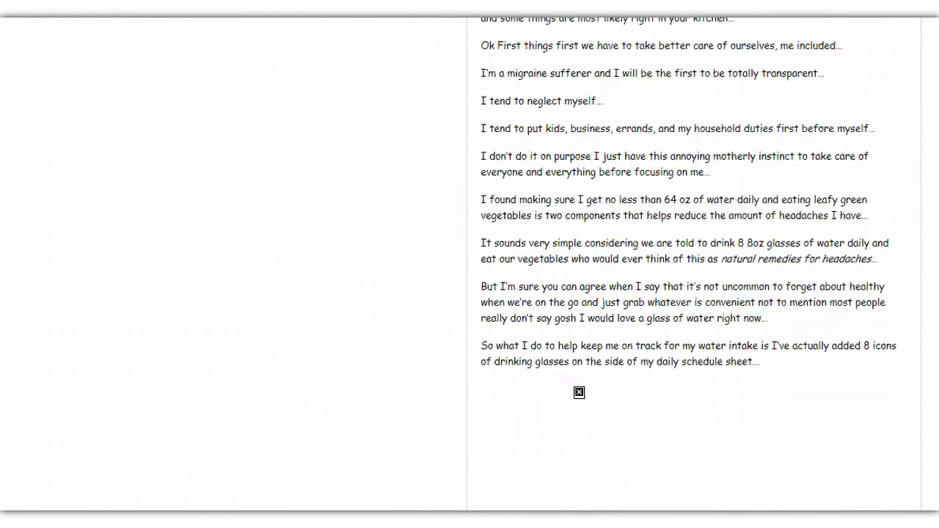
scroll(693, 264, down, 20)
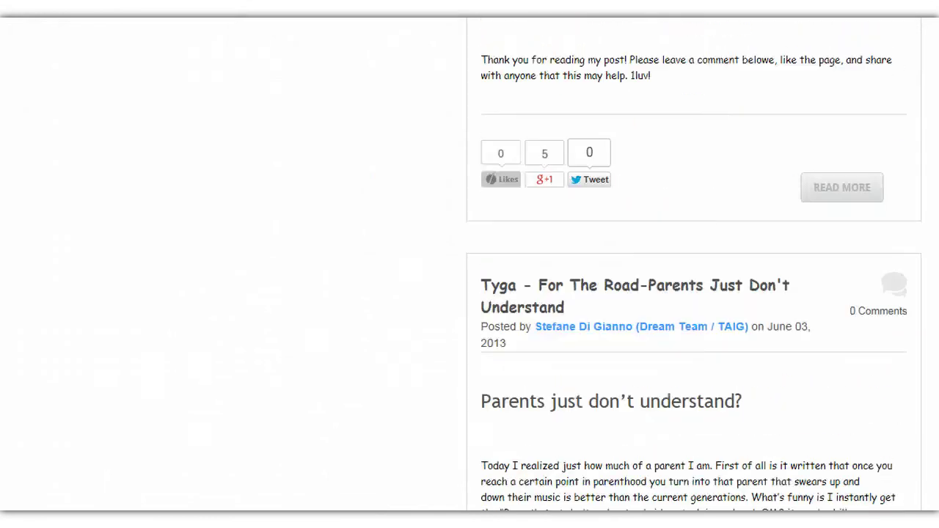
scroll(693, 264, down, 20)
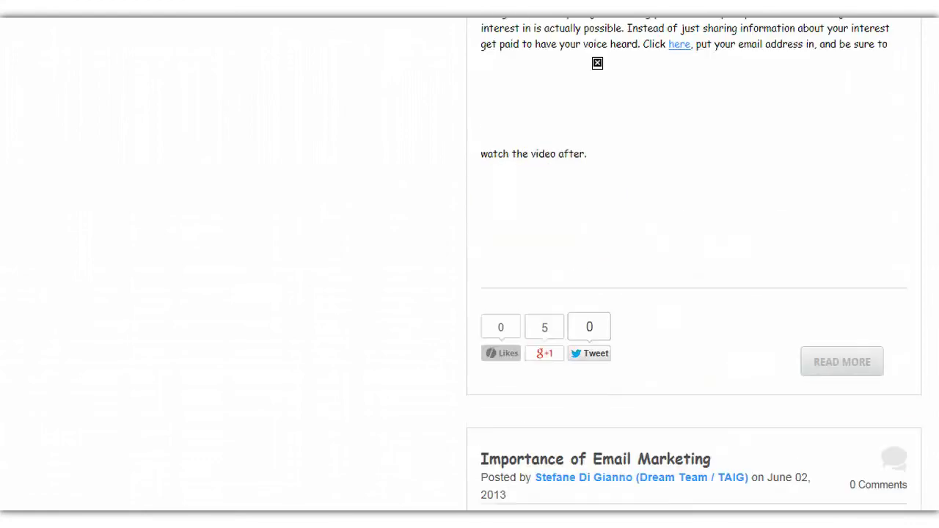
scroll(693, 265, down, 3)
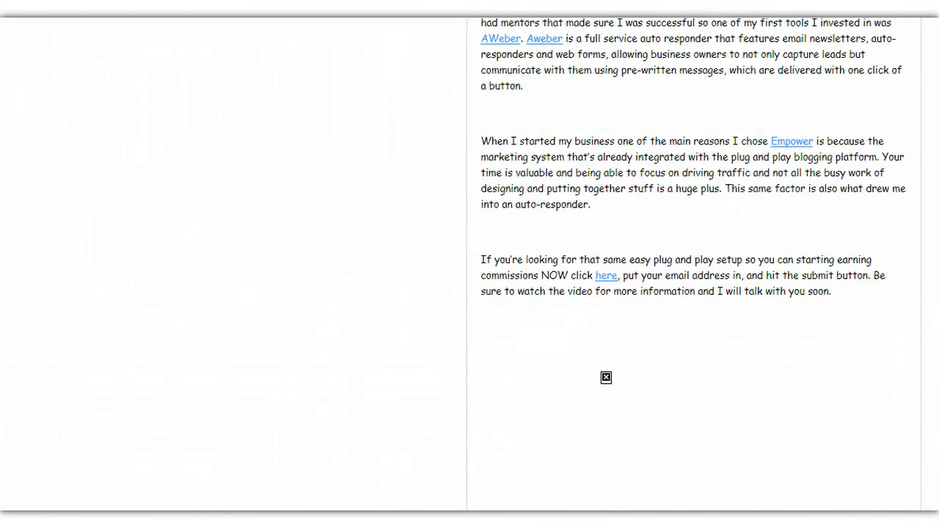
click(490, 40)
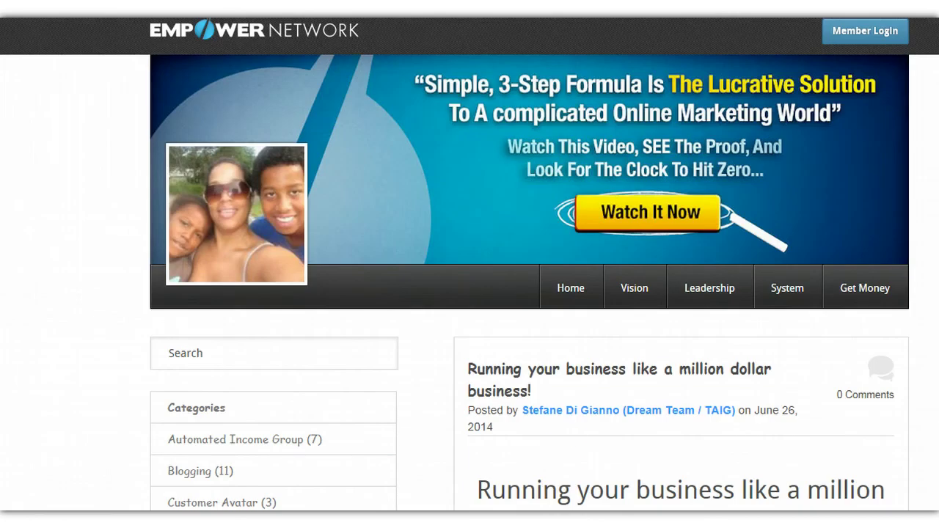
scroll(693, 367, down, 20)
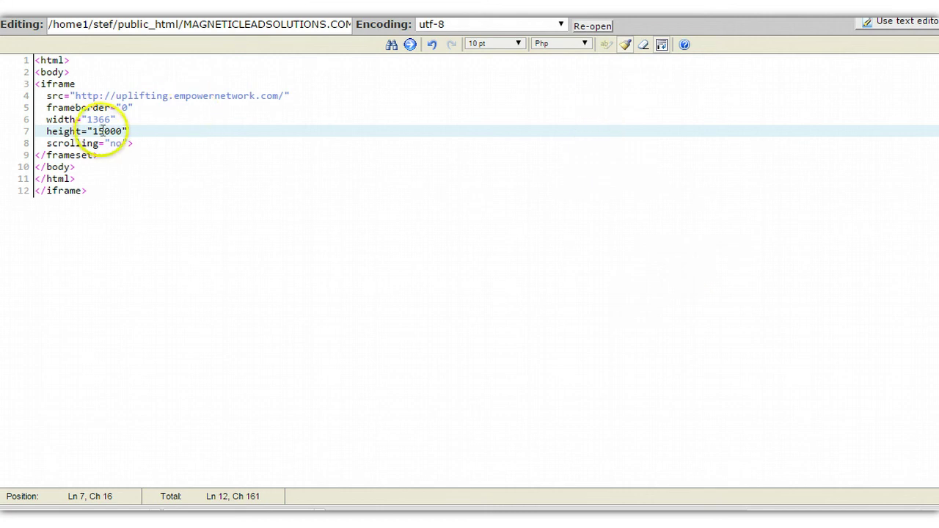
Raise the iframe height in index.php to 20000, save it, and view the live page
click(102, 131)
key(BackSpace)
key(BackSpace)
text(20)
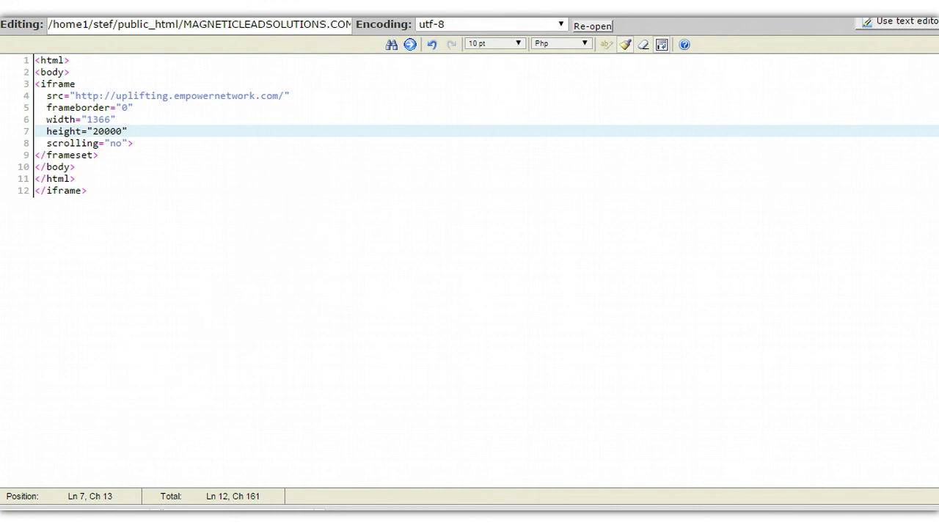
click(924, 9)
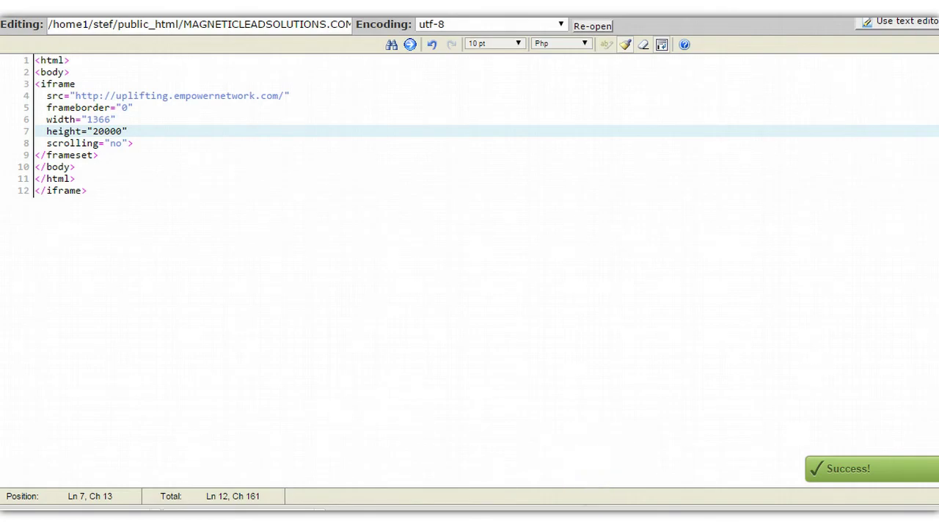
click(220, 452)
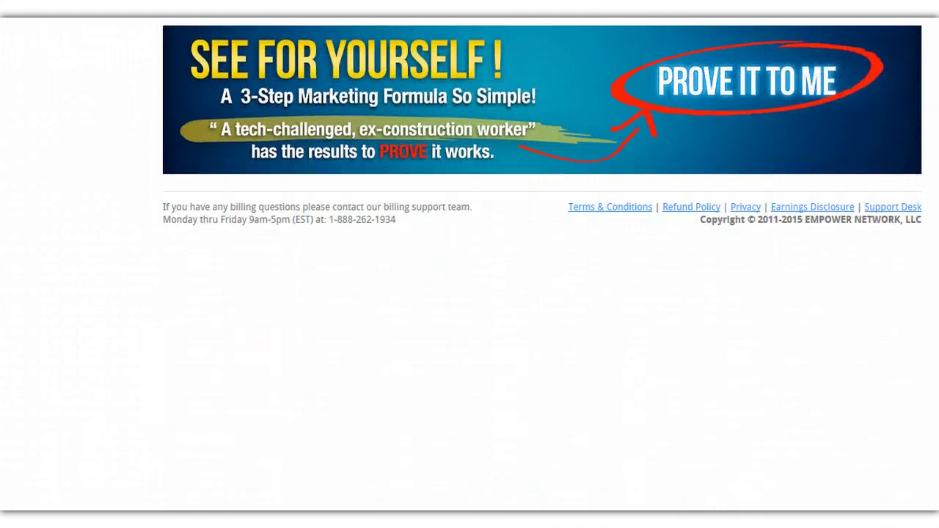
scroll(636, 359, up, 6)
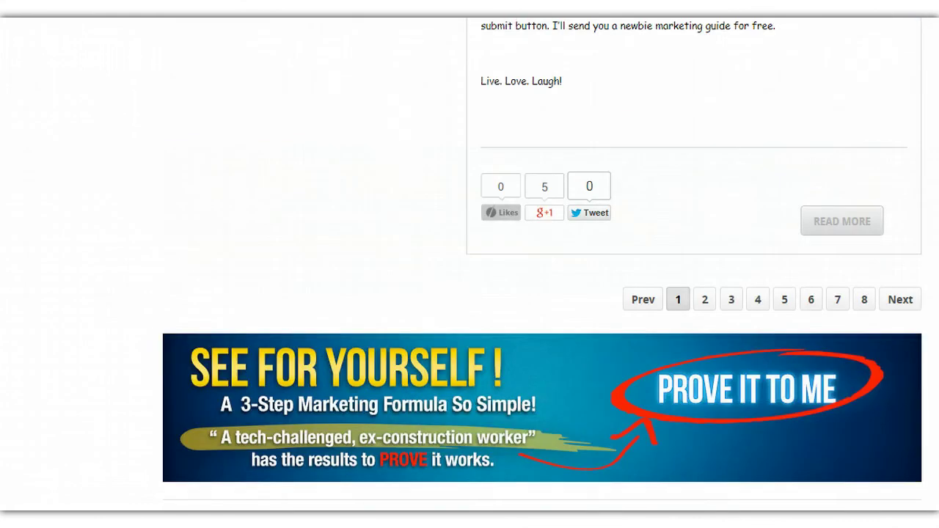
scroll(637, 359, down, 3)
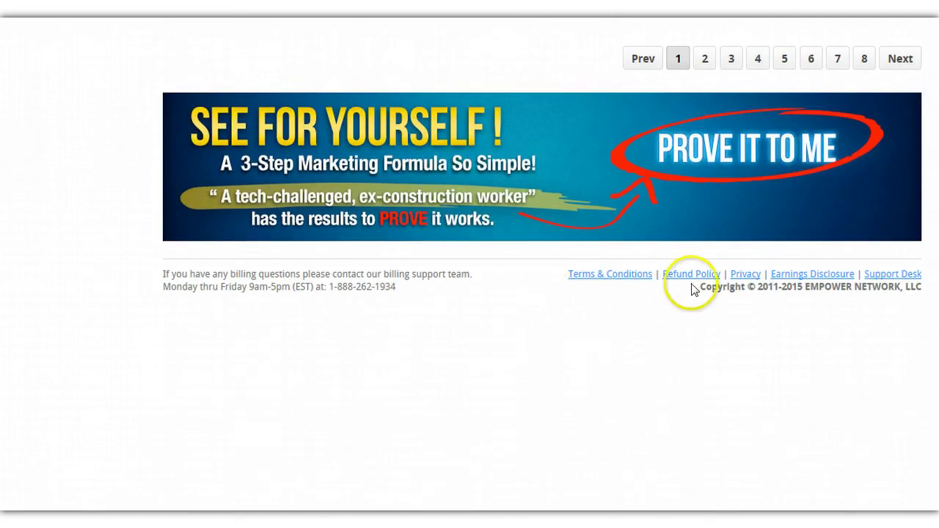